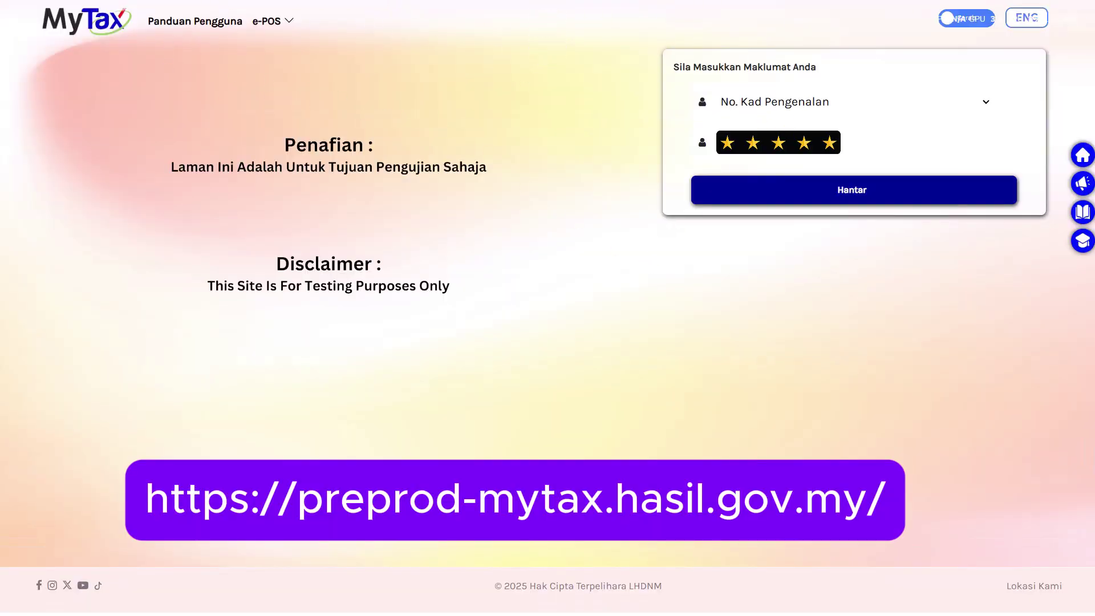
Step: Submit the MyTax login using No. Kad Pengenalan as the identity type
left_click(862, 114)
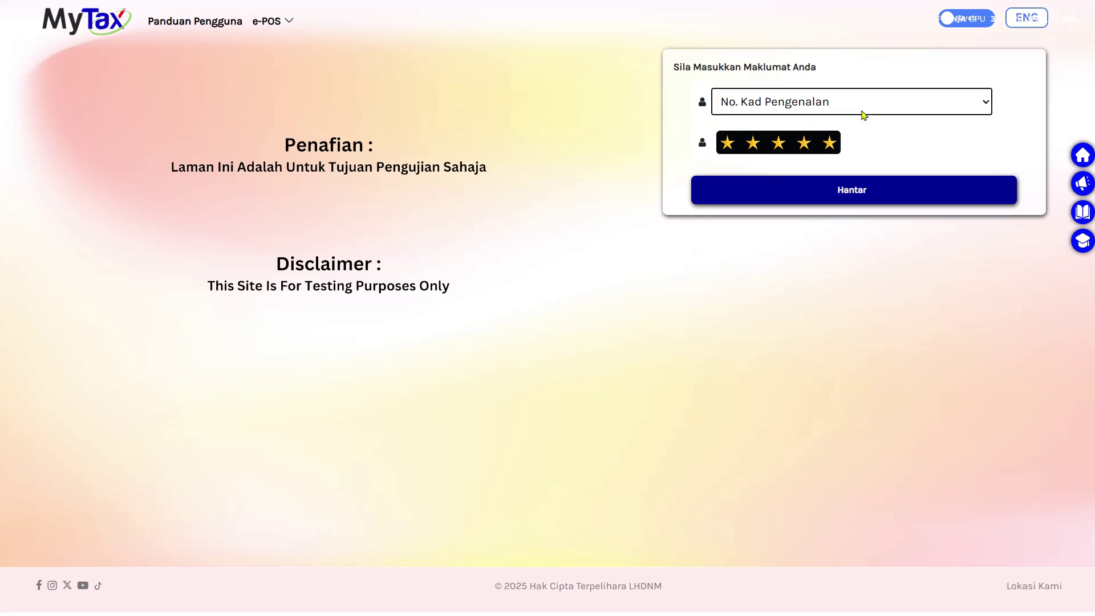
left_click(862, 203)
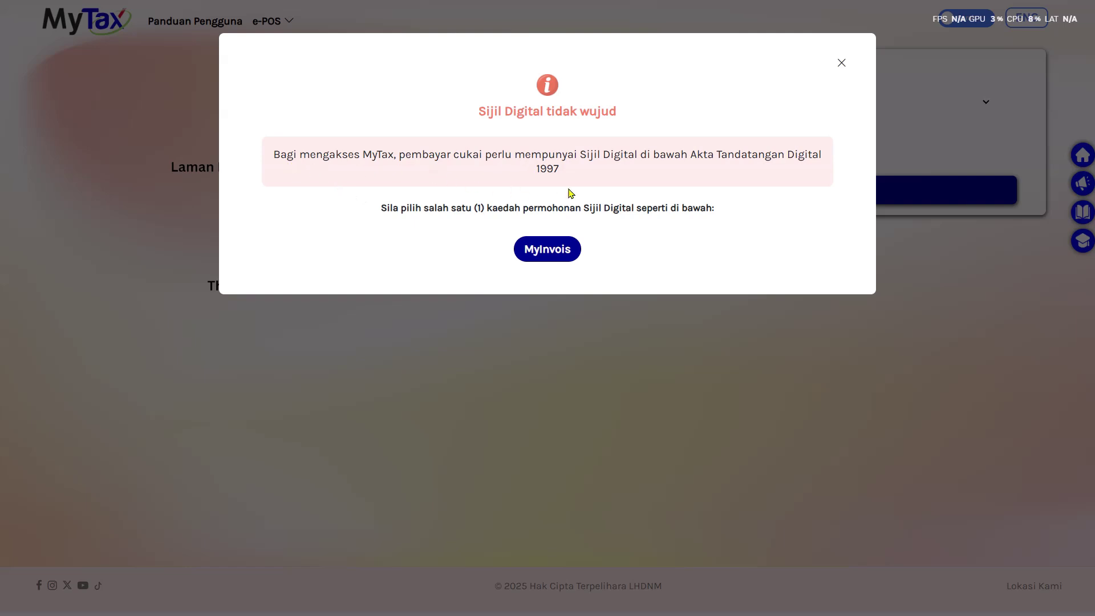
Step: Apply via MyInvois, confirm the registered email, and submit the first-time login PIN request
left_click(552, 249)
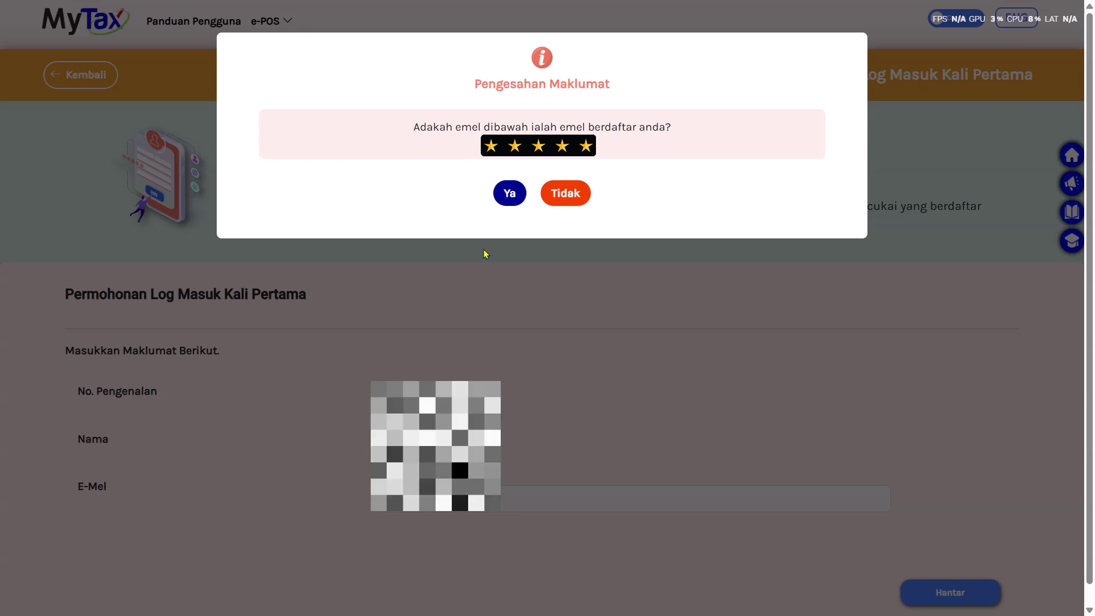
left_click(510, 198)
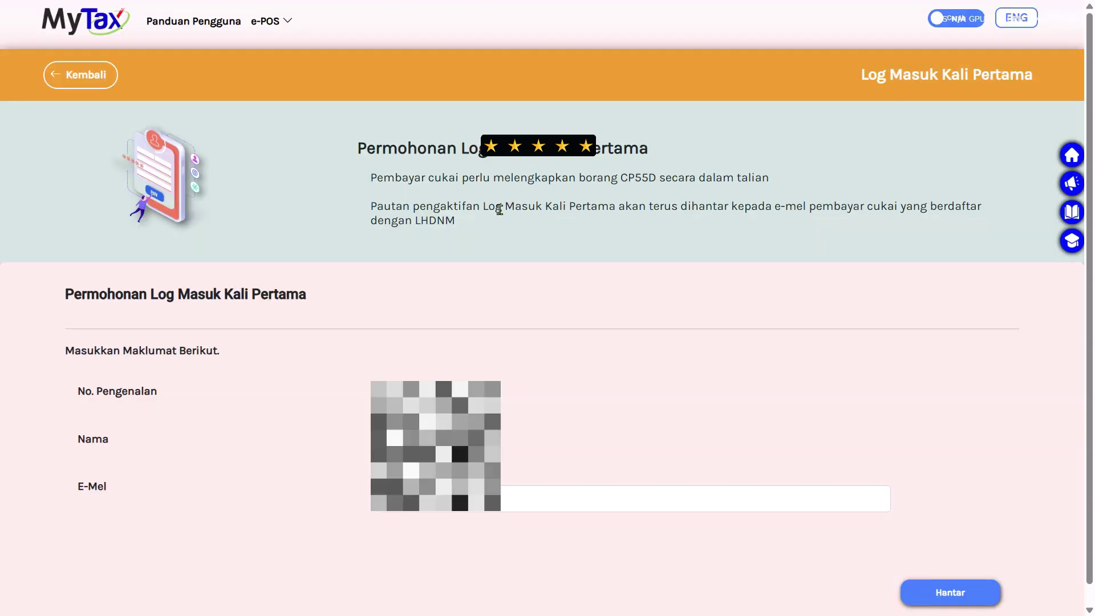
scroll(492, 293, "down", 1)
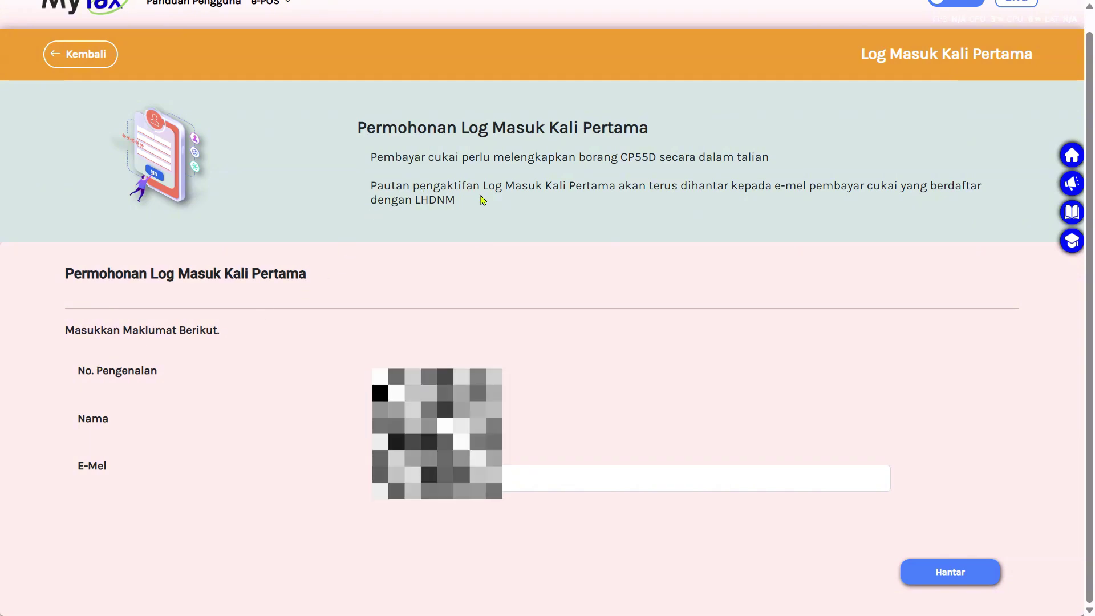
key("Tab")
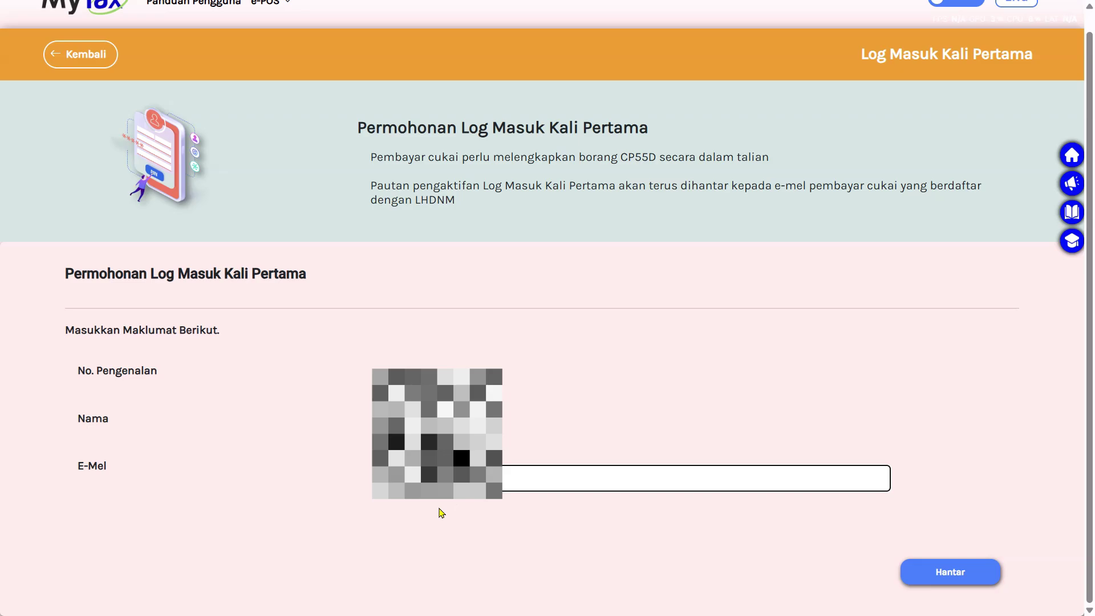
left_click(950, 578)
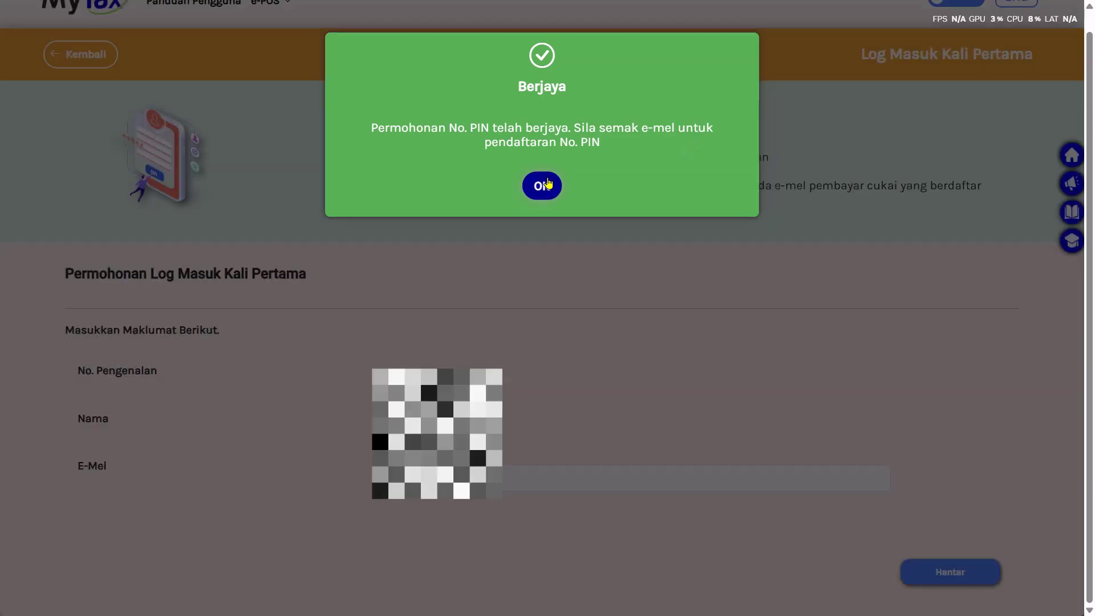
left_click(547, 184)
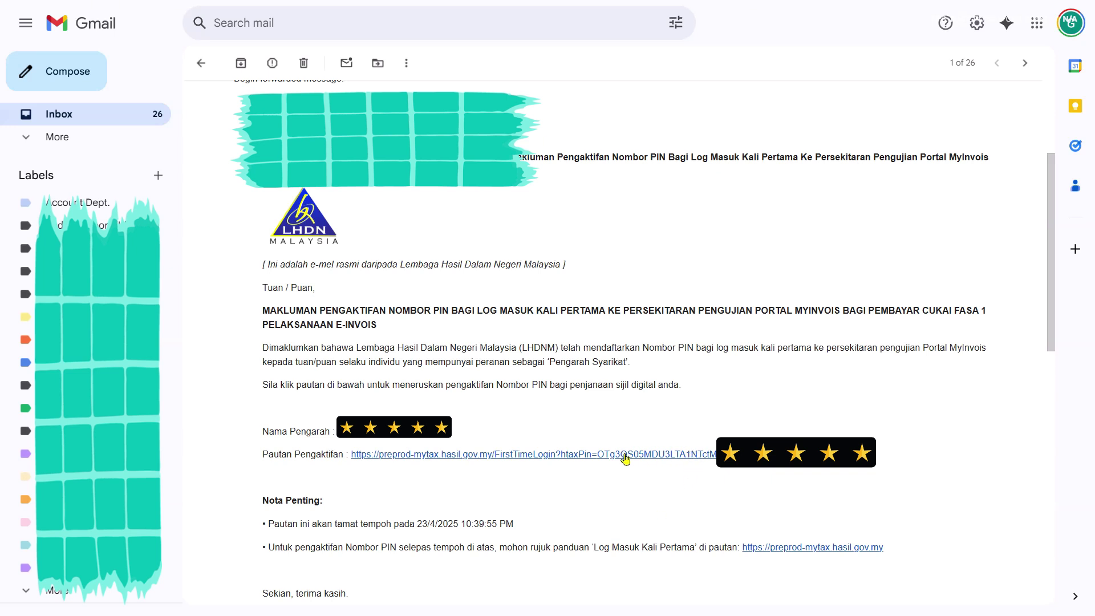
Step: Follow the Pautan Pengaktifan link in the LHDN PIN activation email
left_click(594, 460)
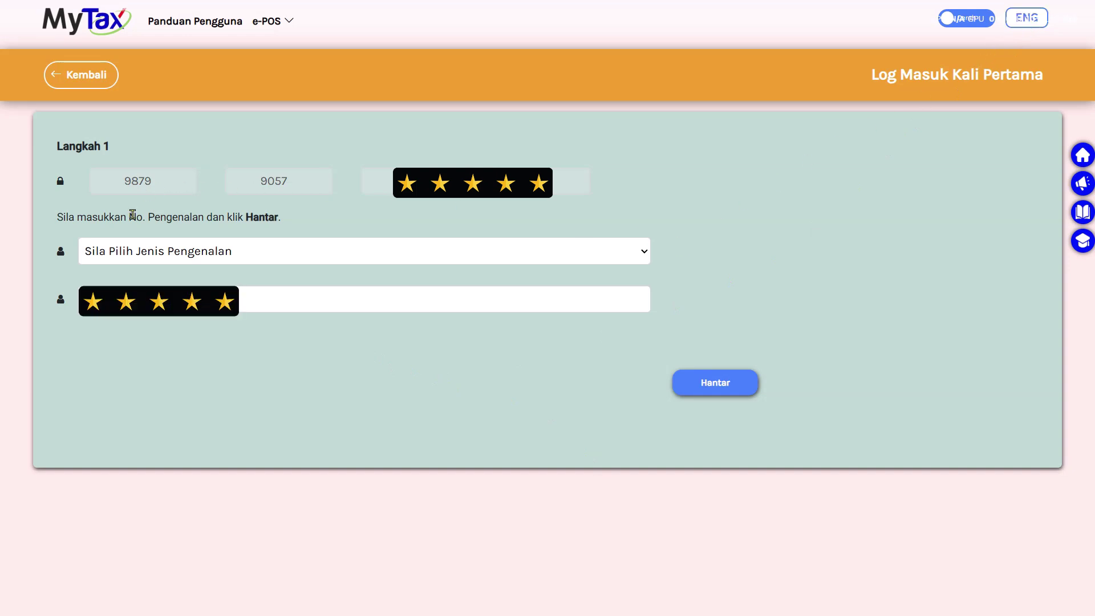
Step: Verify identity with No. Kad Pengenalan as the ID type
left_click(253, 256)
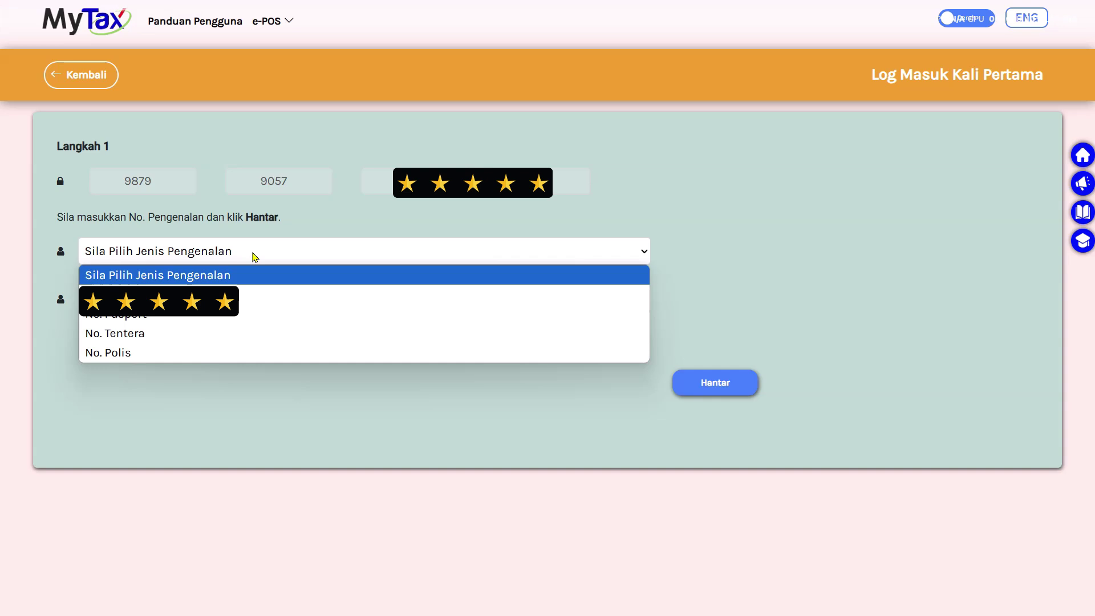
left_click(253, 295)
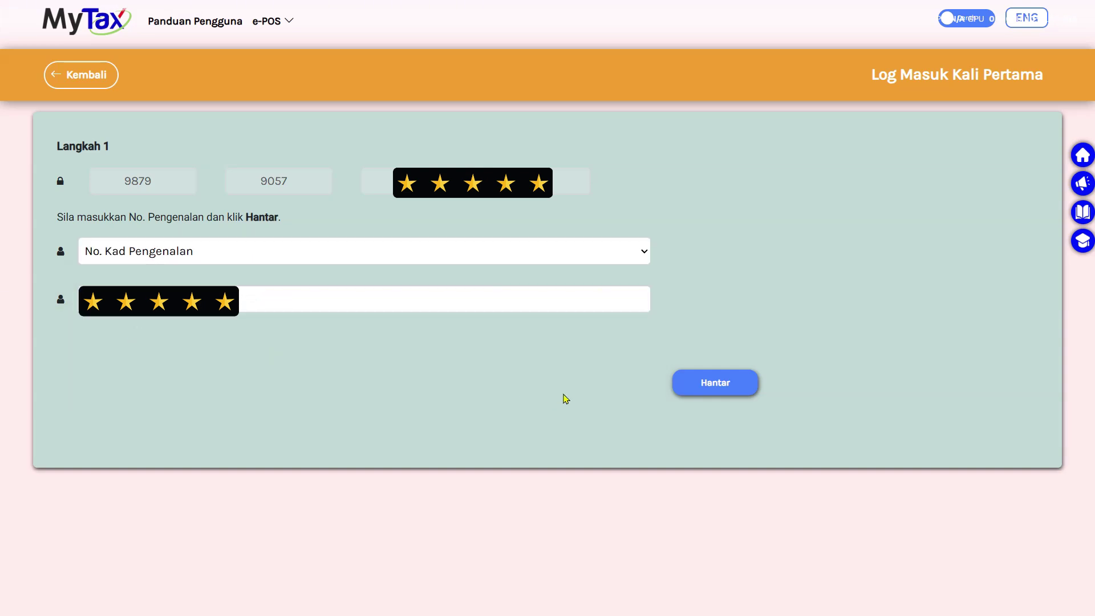
left_click(700, 382)
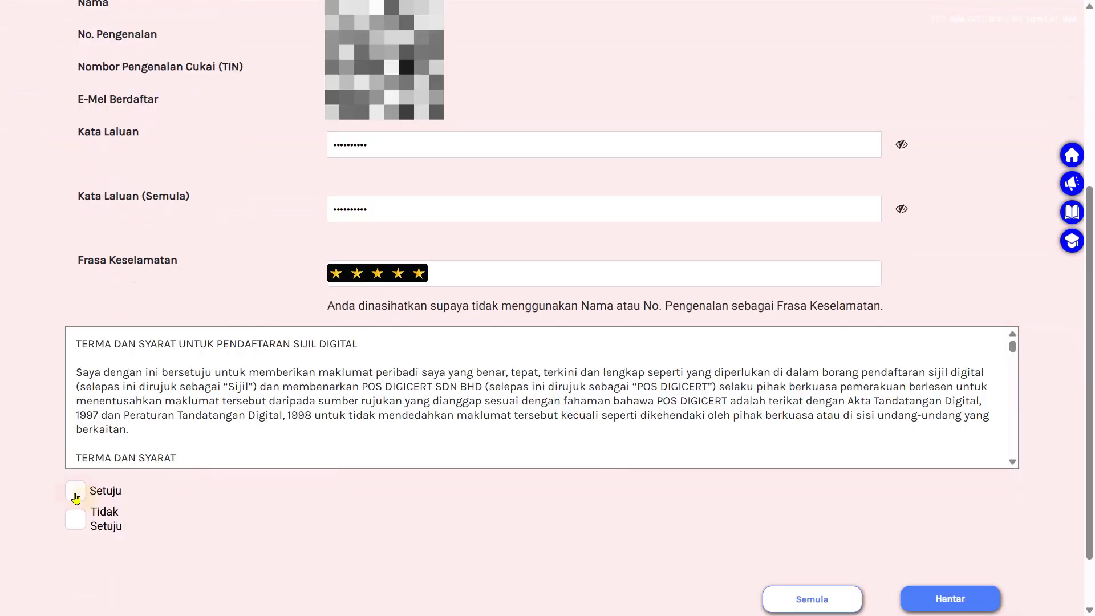
Step: Agree to the certificate terms, submit the password and security phrase, and acknowledge issuance
left_click(93, 495)
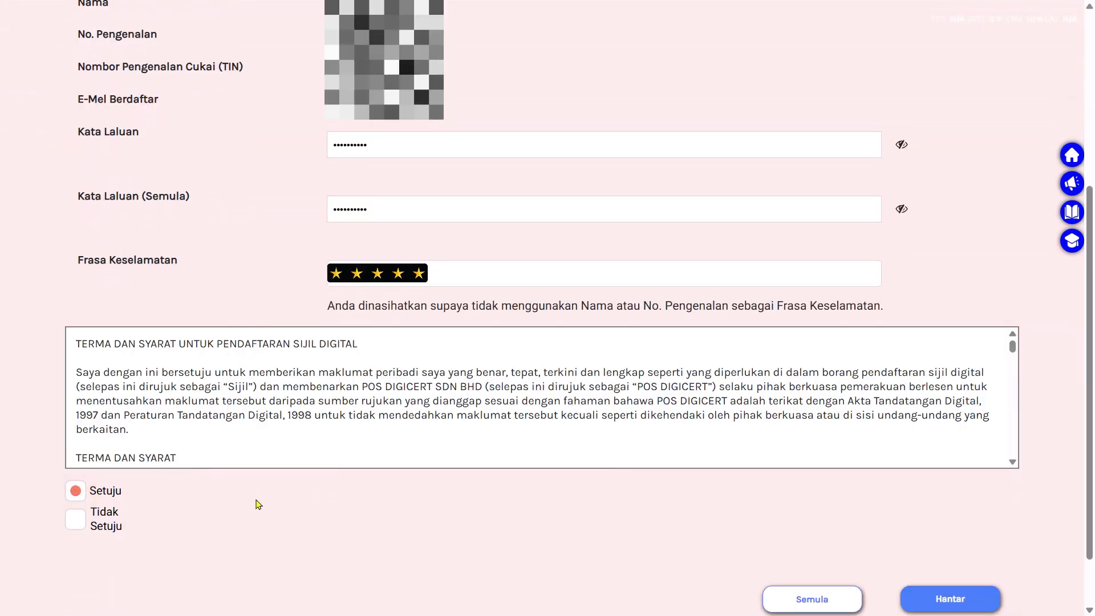
scroll(514, 479, "down", 2)
left_click(976, 528)
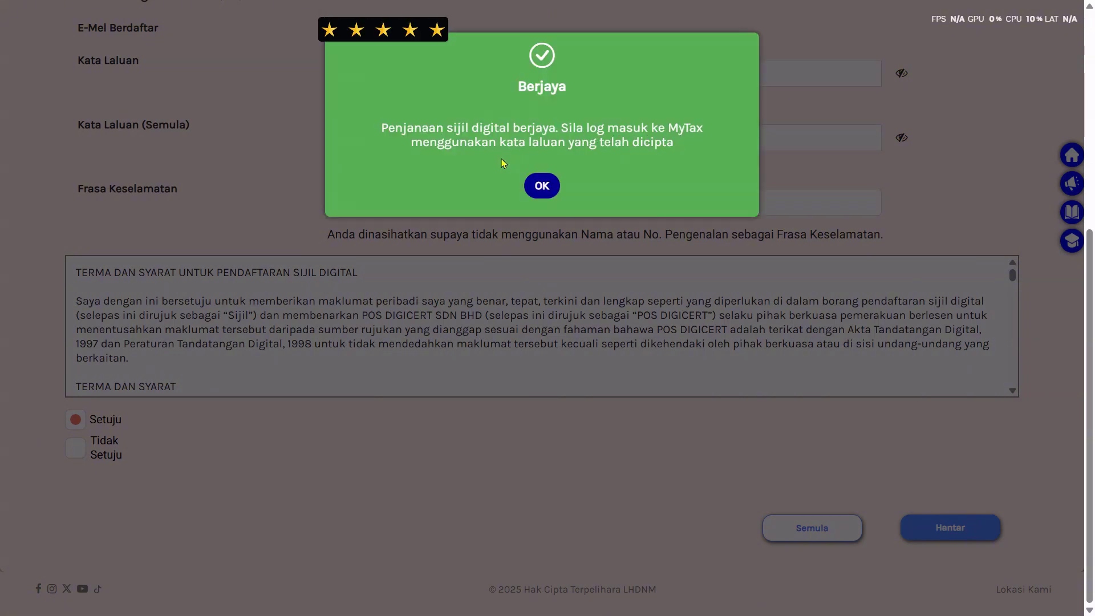
left_click(541, 186)
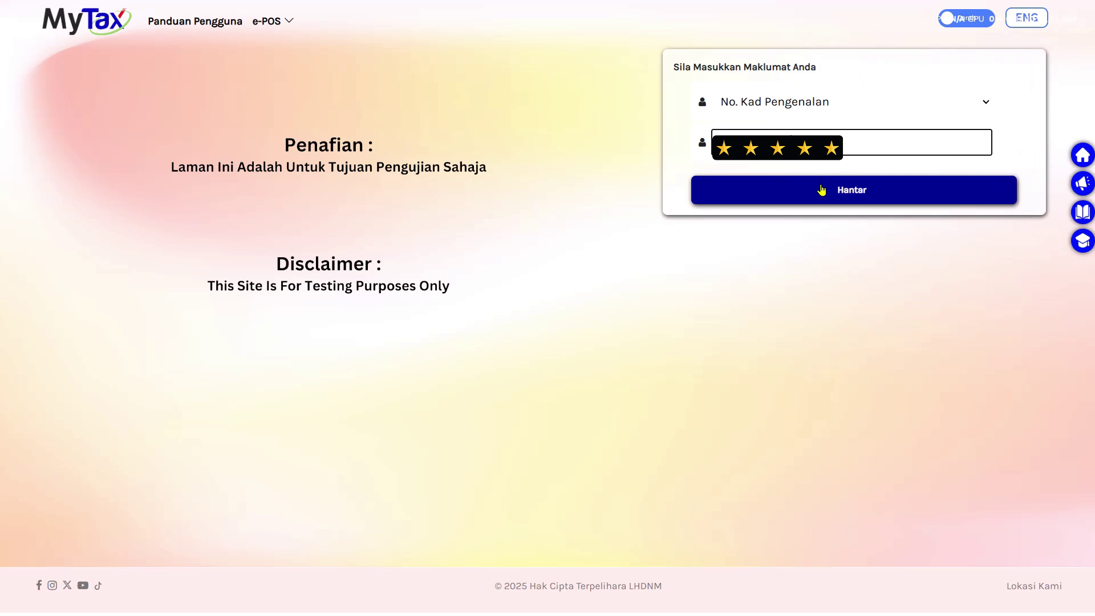
Step: Log in to MyTax with the identity number and the new password
left_click(847, 189)
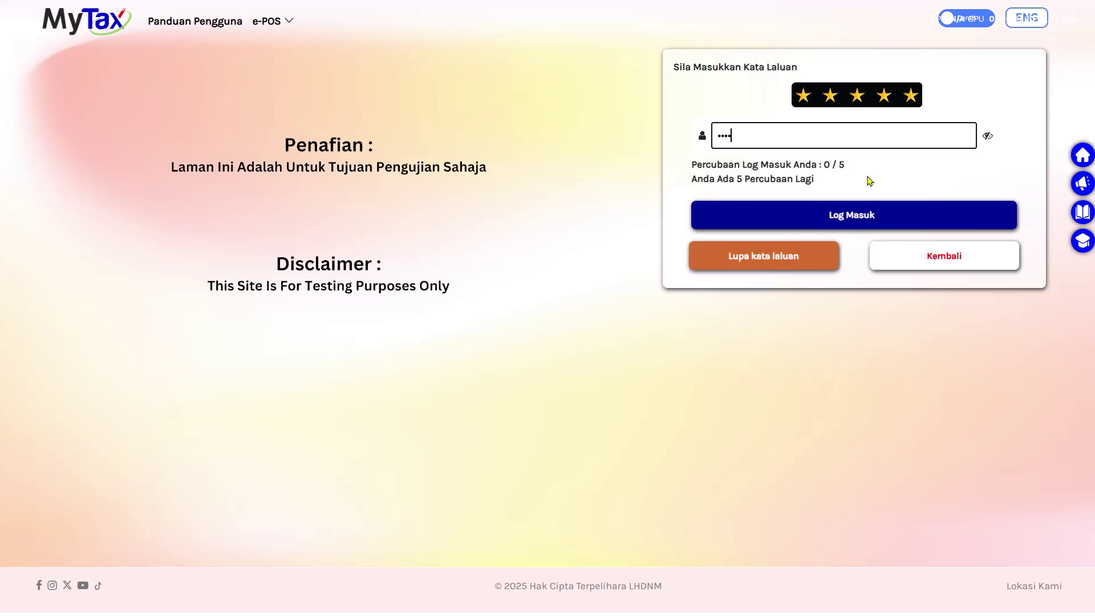
type("***")
type("*")
left_click(909, 219)
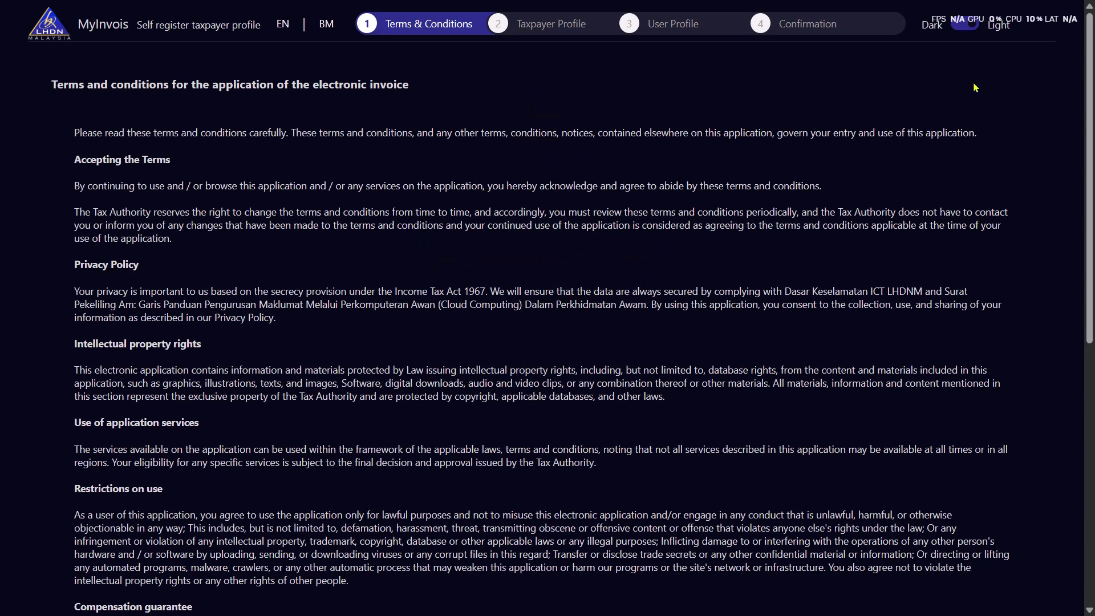
Step: Switch MyInvois to the Light theme and accept the e-invoice terms and conditions
left_click(958, 26)
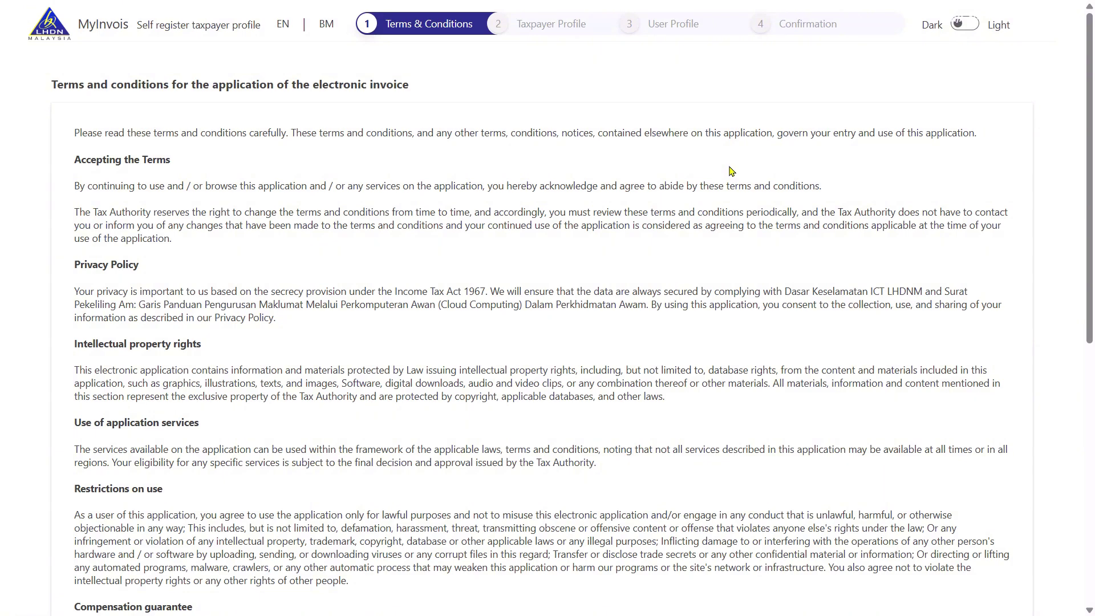
scroll(729, 188, "down", 5)
scroll(684, 260, "down", 1)
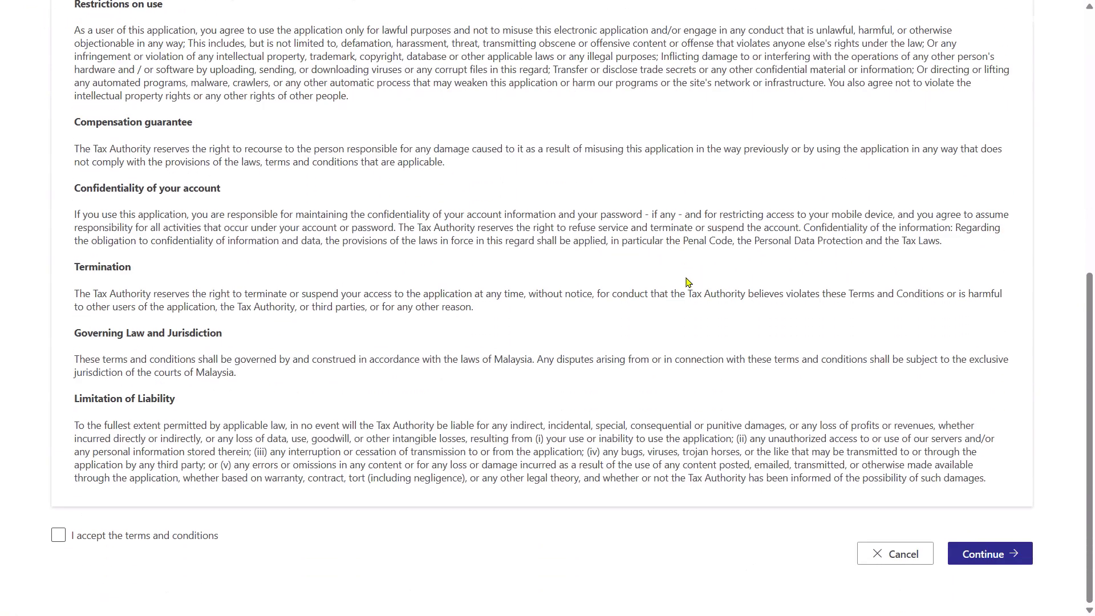
left_click(59, 535)
left_click(990, 554)
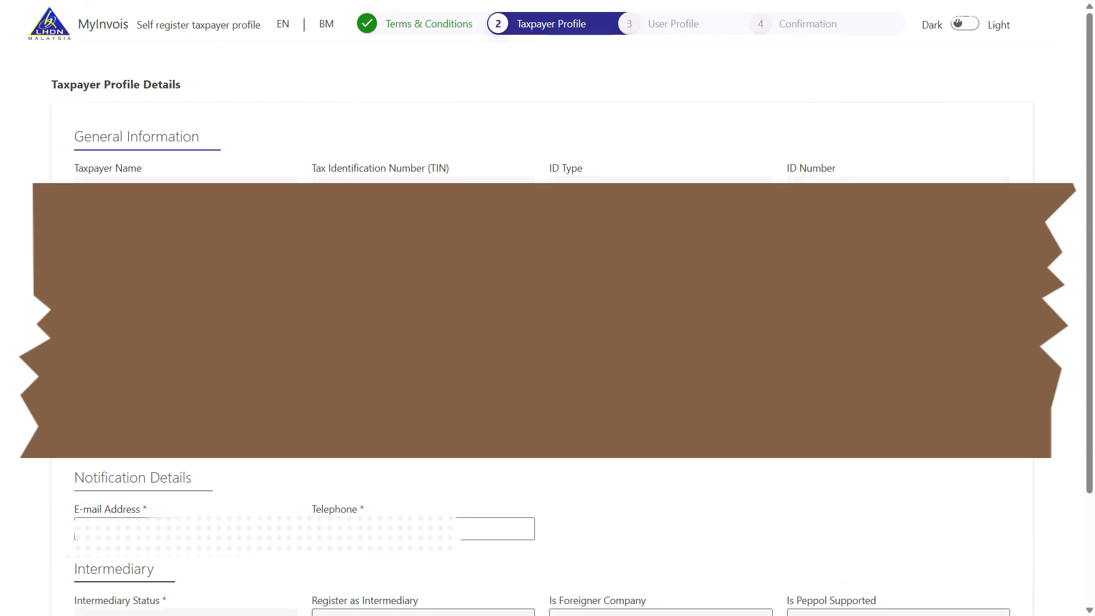
scroll(548, 342, "down", 2)
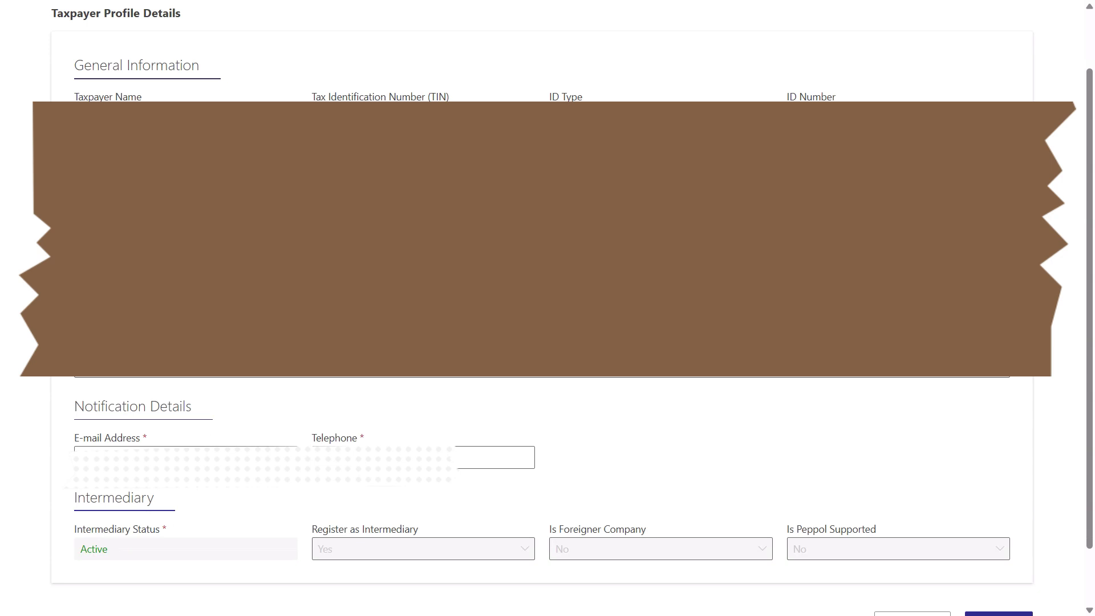
scroll(198, 489, "down", 2)
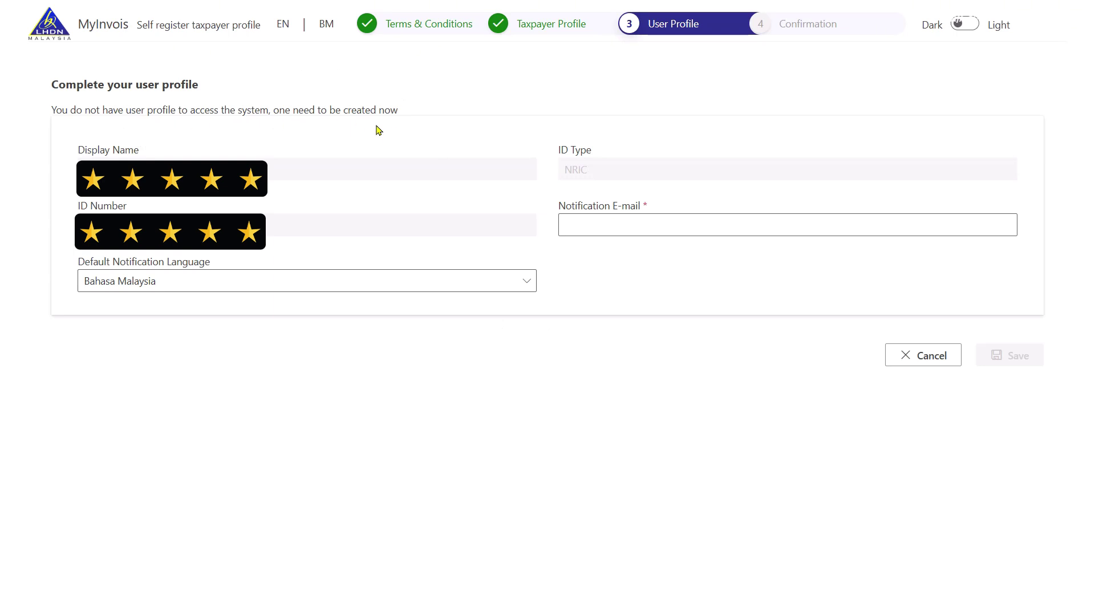
Step: Save the user profile with the notification email filled in
left_click(1008, 355)
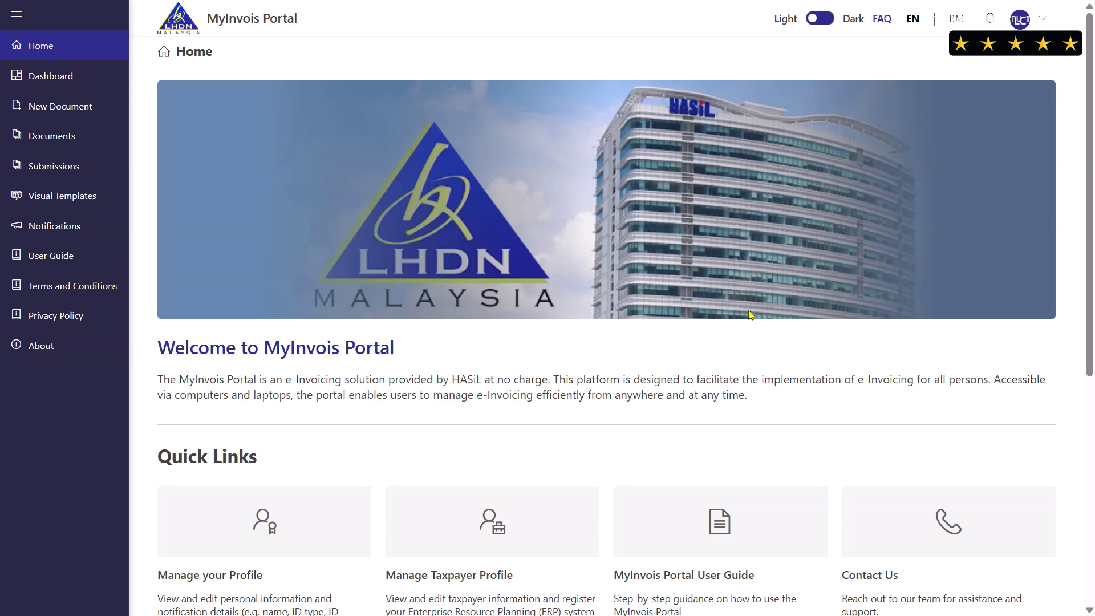
Step: Open the dropdown from the avatar in the portal's top-right corner
left_click(1020, 22)
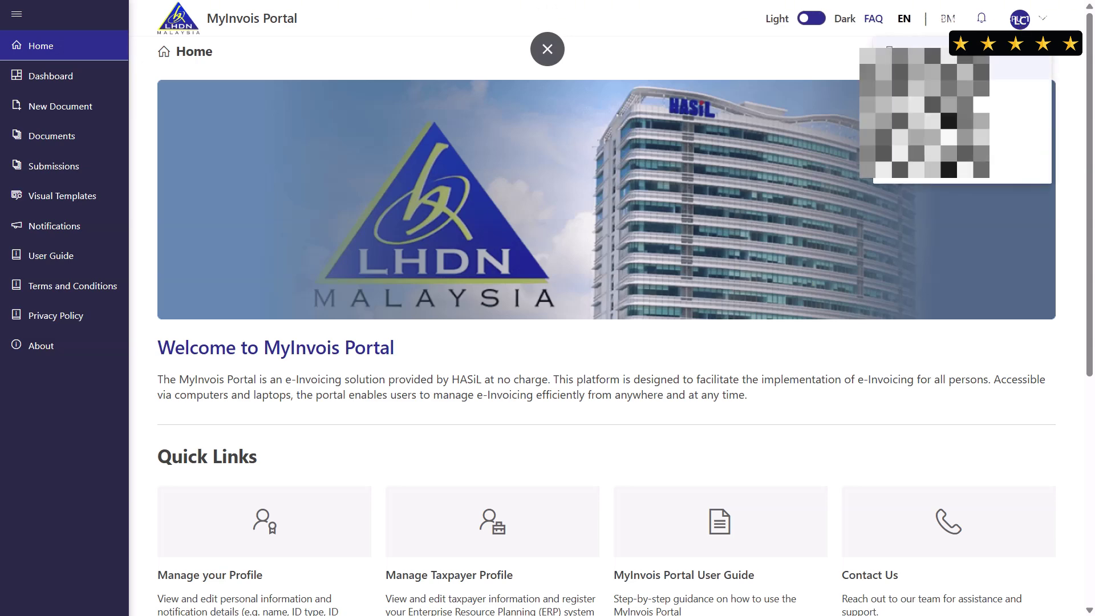